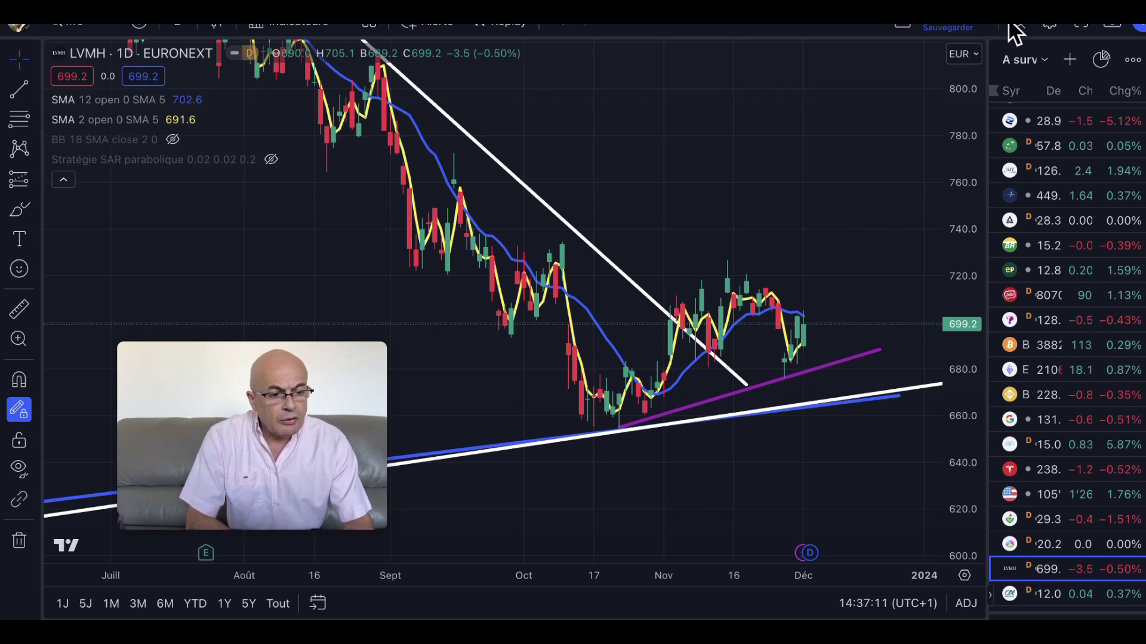
{"action": "key", "text": "Up"}
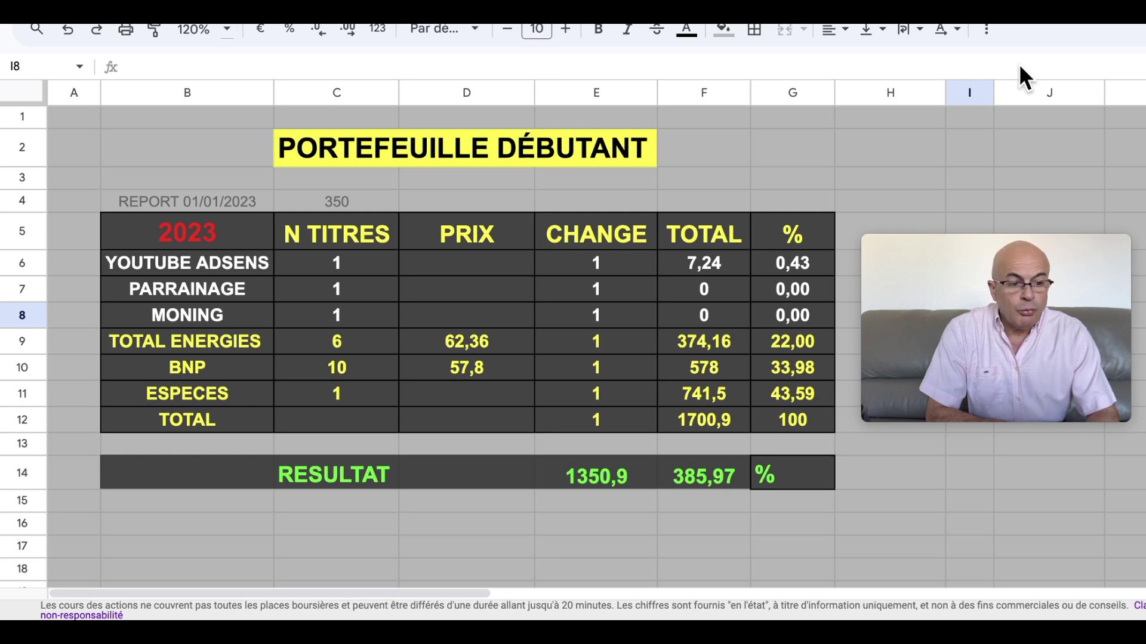
{"action": "left_click", "coordinate": [1105, 24]}
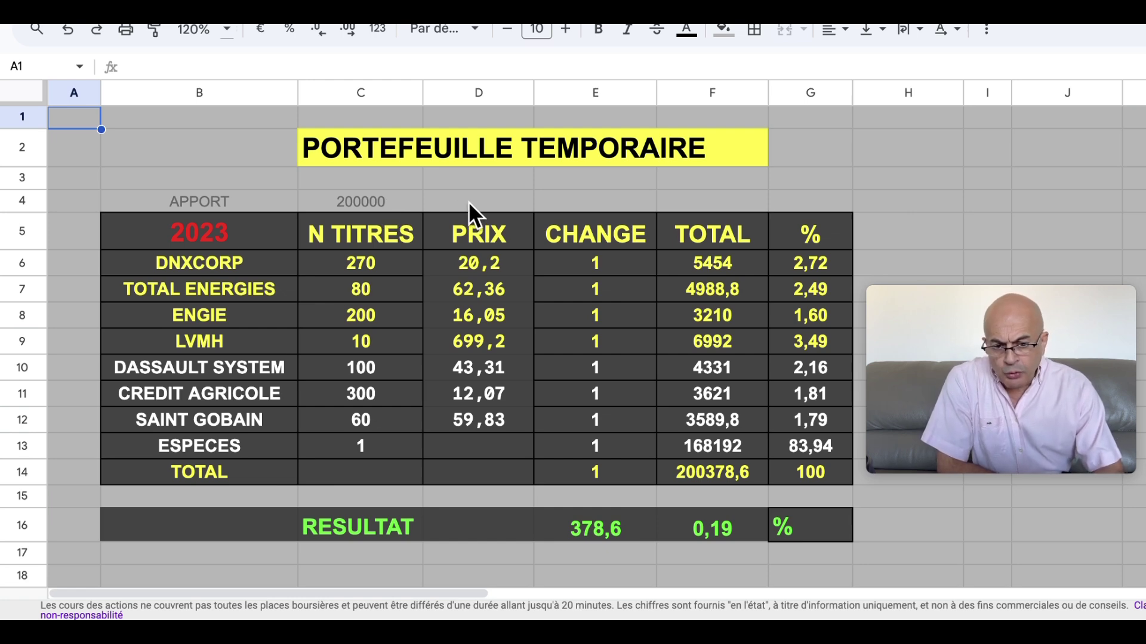
Review the APPORT amount and the share counts of DNXCORP, Total Energies, Engie and LVMH in the PORTEFEUILLE TEMPORAIRE table.
{"action": "left_click", "coordinate": [347, 205]}
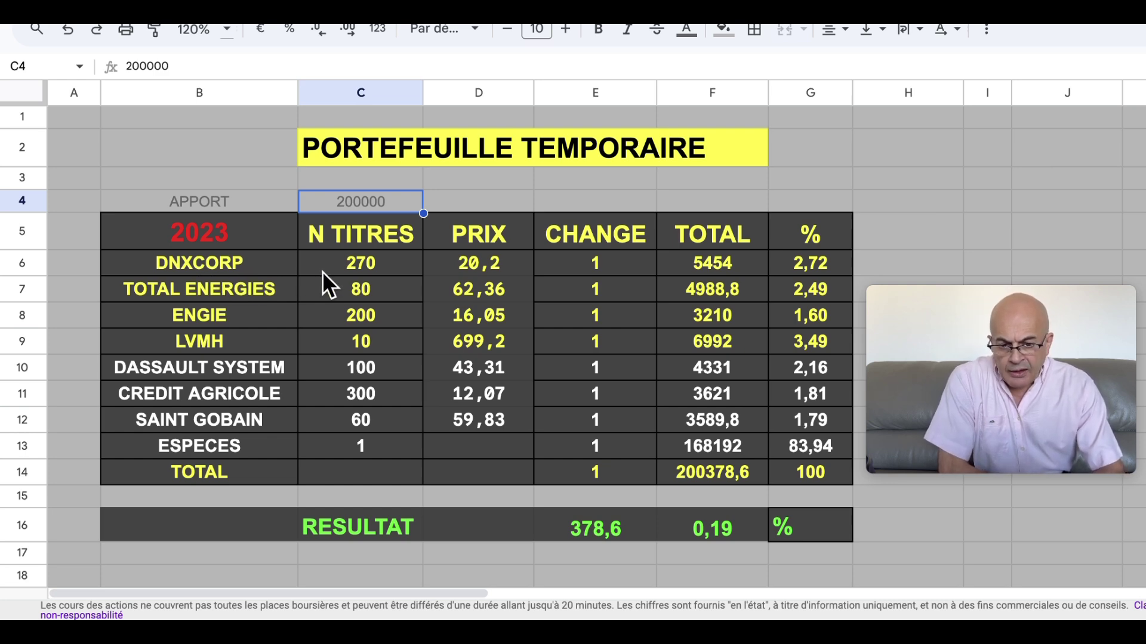
{"action": "left_click", "coordinate": [370, 267]}
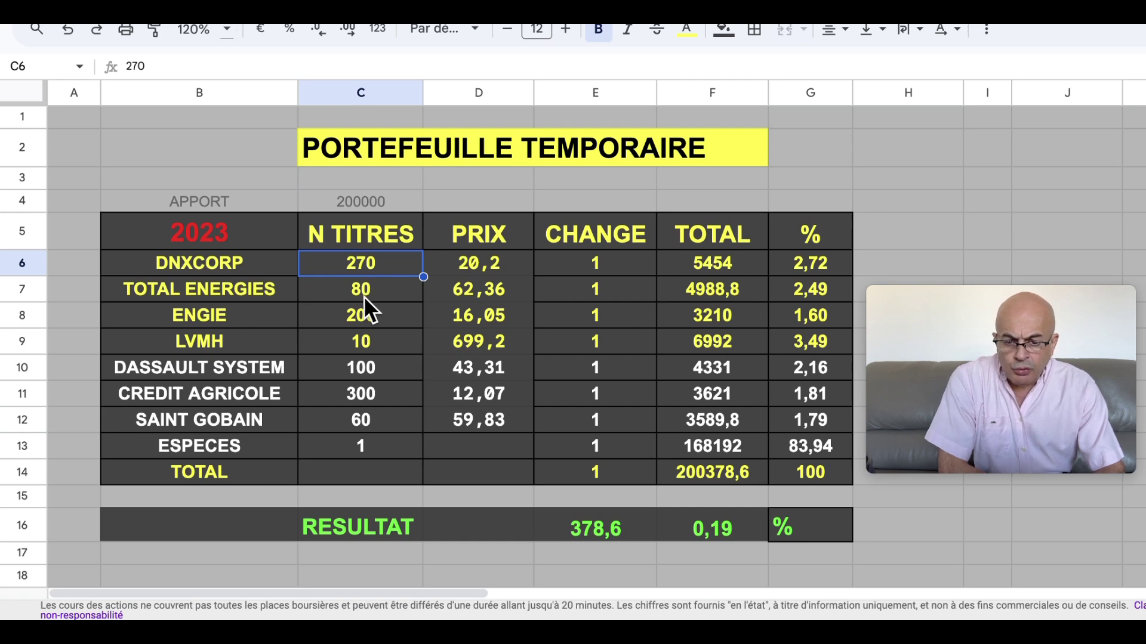
{"action": "left_click", "coordinate": [365, 297]}
{"action": "left_click", "coordinate": [364, 319]}
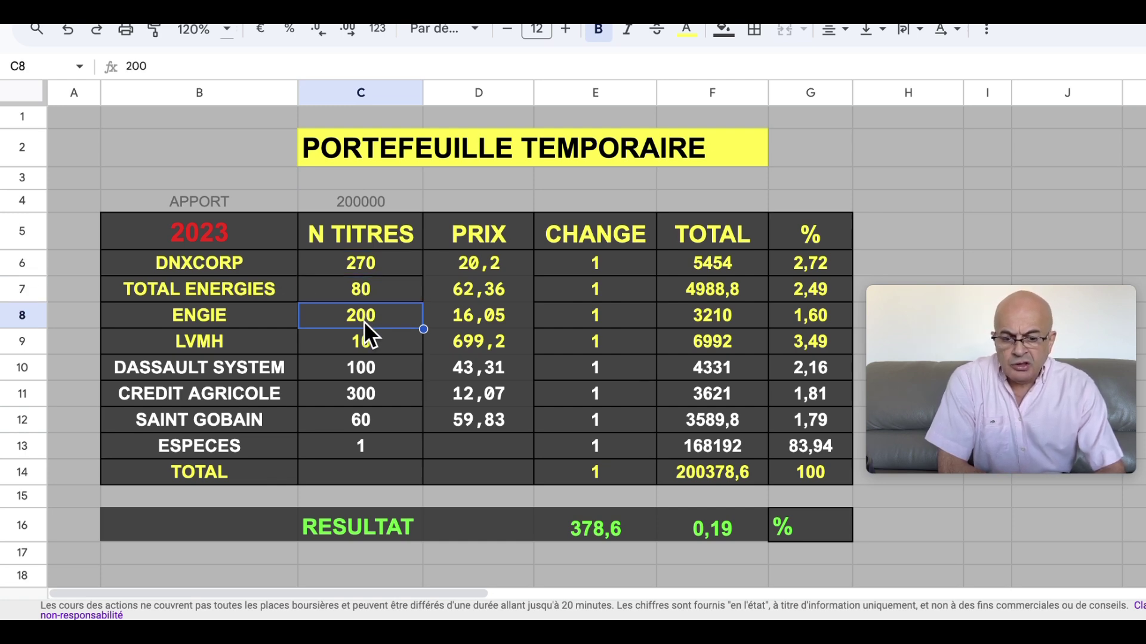
{"action": "left_click", "coordinate": [364, 348]}
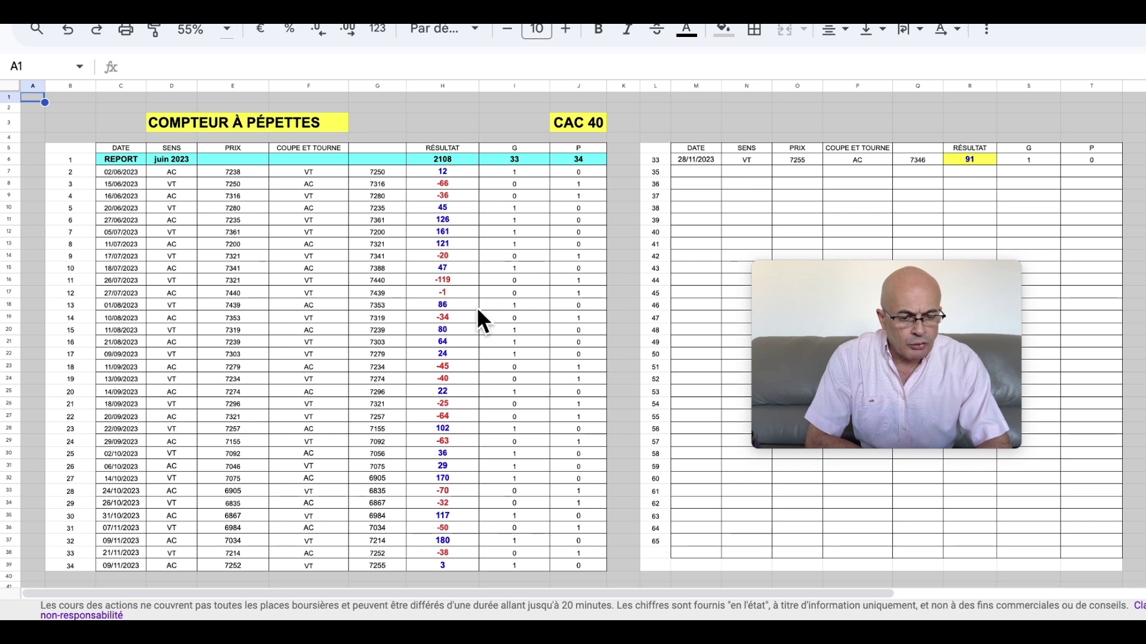
Highlight the result cell of the 29/11/2023 trade in the DAX table with a yellow fill.
{"action": "scroll", "coordinate": [476, 306], "scroll_direction": "down", "scroll_amount": 3}
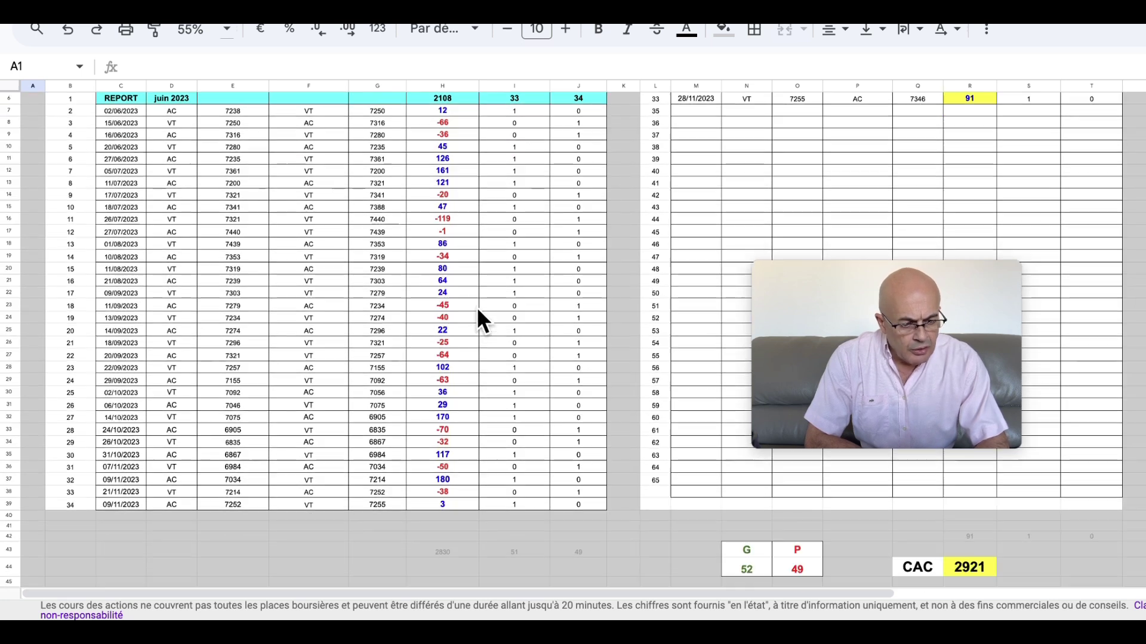
{"action": "scroll", "coordinate": [476, 307], "scroll_direction": "down", "scroll_amount": 1}
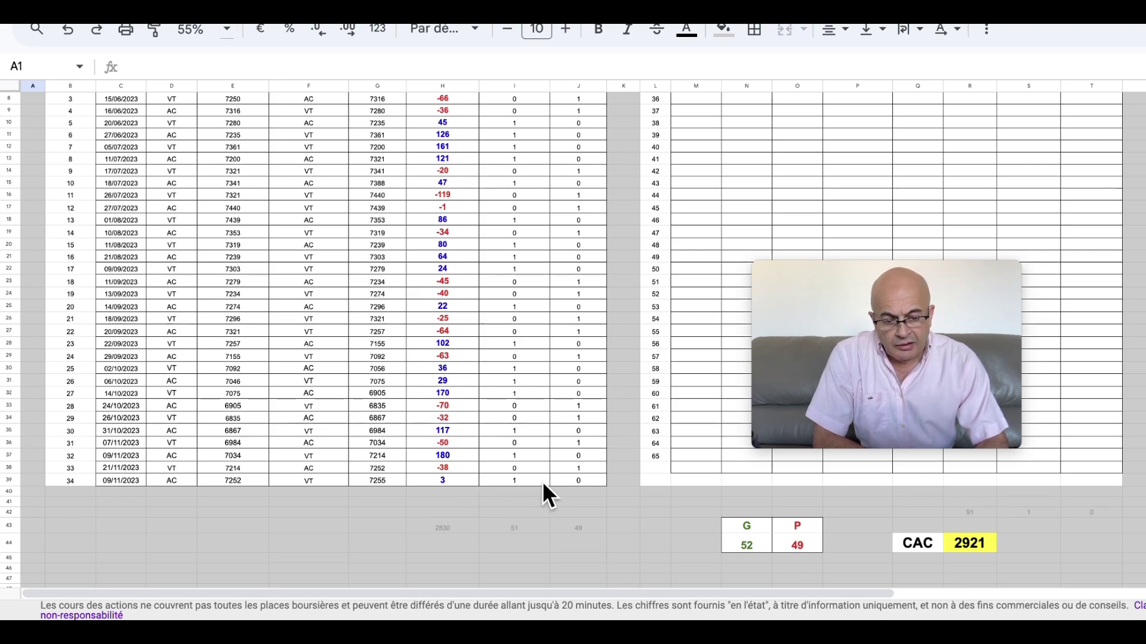
{"action": "scroll", "coordinate": [542, 481], "scroll_direction": "down", "scroll_amount": 3}
{"action": "scroll", "coordinate": [542, 481], "scroll_direction": "down", "scroll_amount": 2}
{"action": "scroll", "coordinate": [542, 481], "scroll_direction": "down", "scroll_amount": 3}
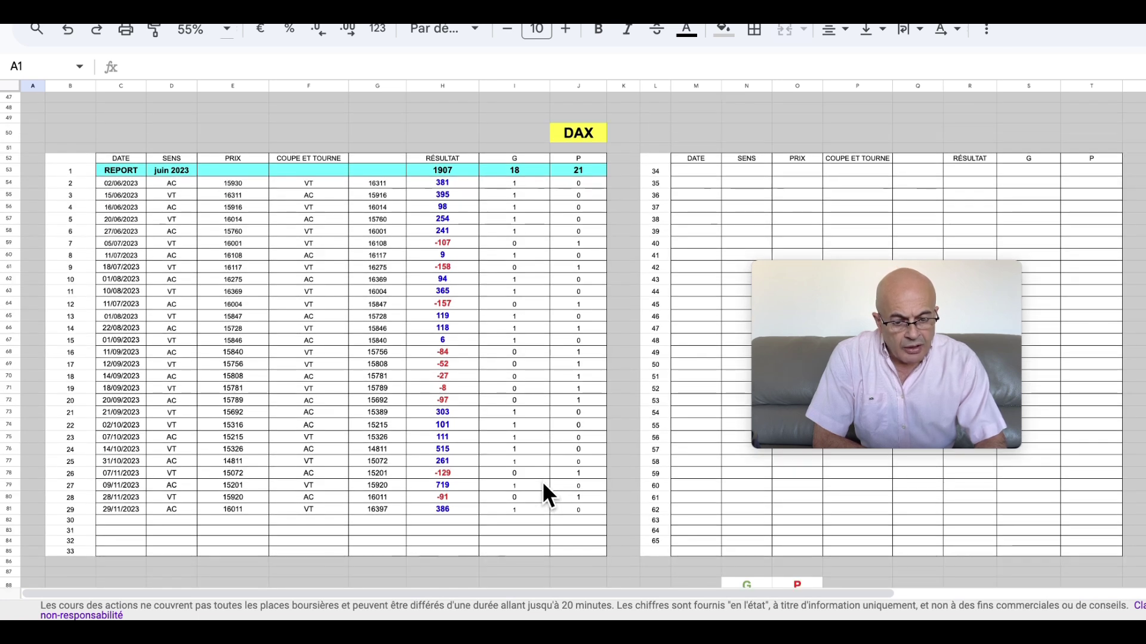
{"action": "left_click", "coordinate": [452, 509]}
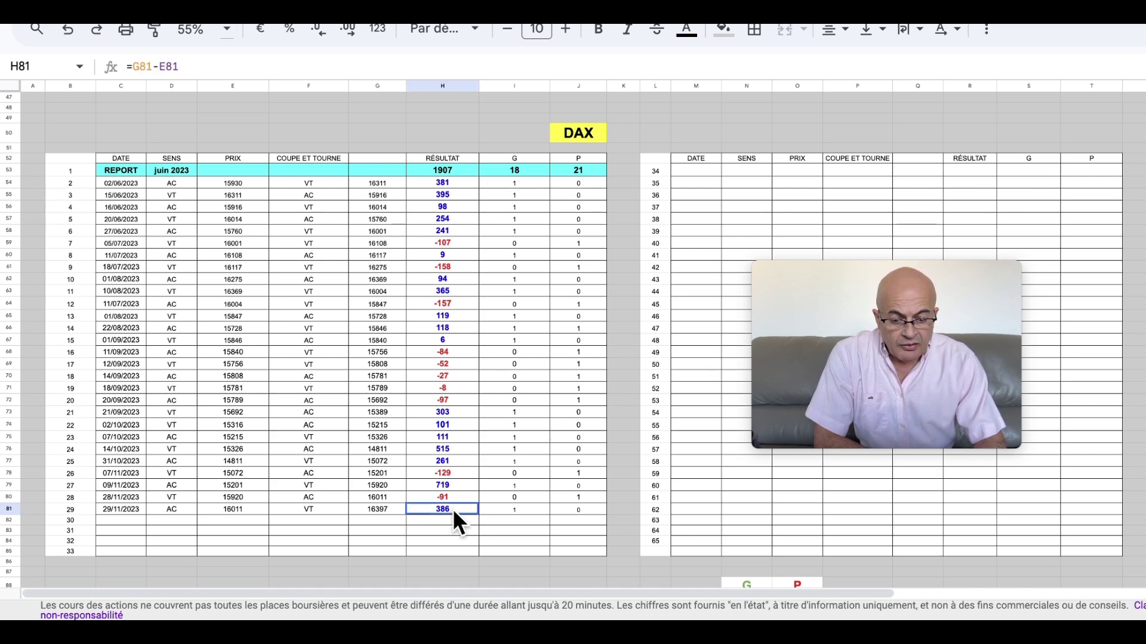
{"action": "left_click", "coordinate": [727, 32]}
{"action": "left_click", "coordinate": [793, 115]}
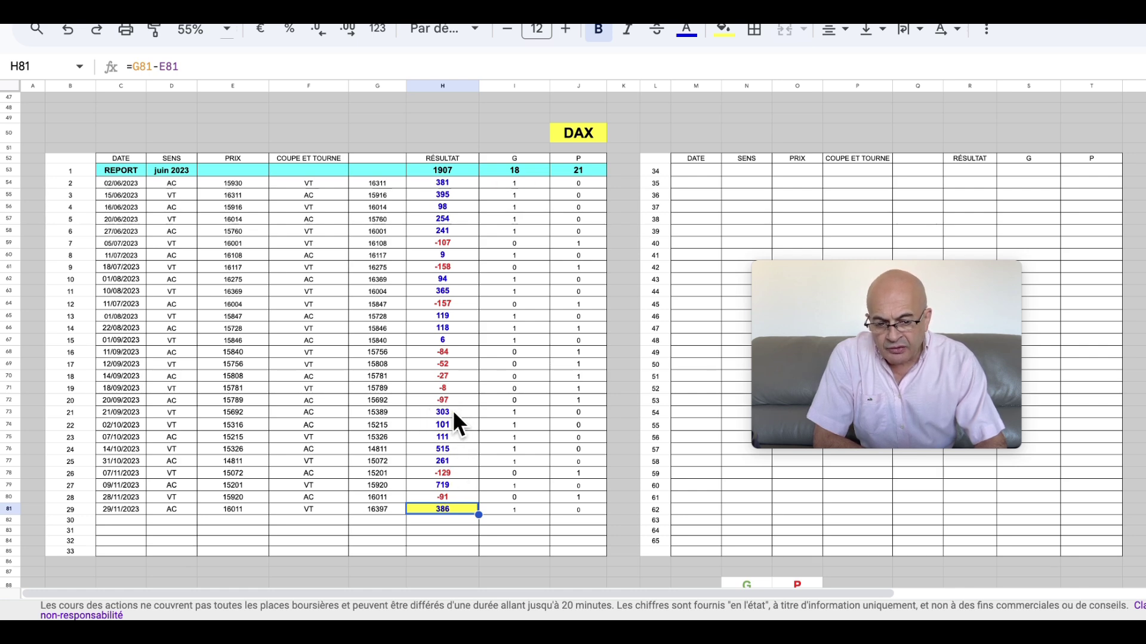
Highlight the result cell of the 01/12/2023 trade in the S&P500 table with a yellow fill.
{"action": "scroll", "coordinate": [457, 476], "scroll_direction": "down", "scroll_amount": 2}
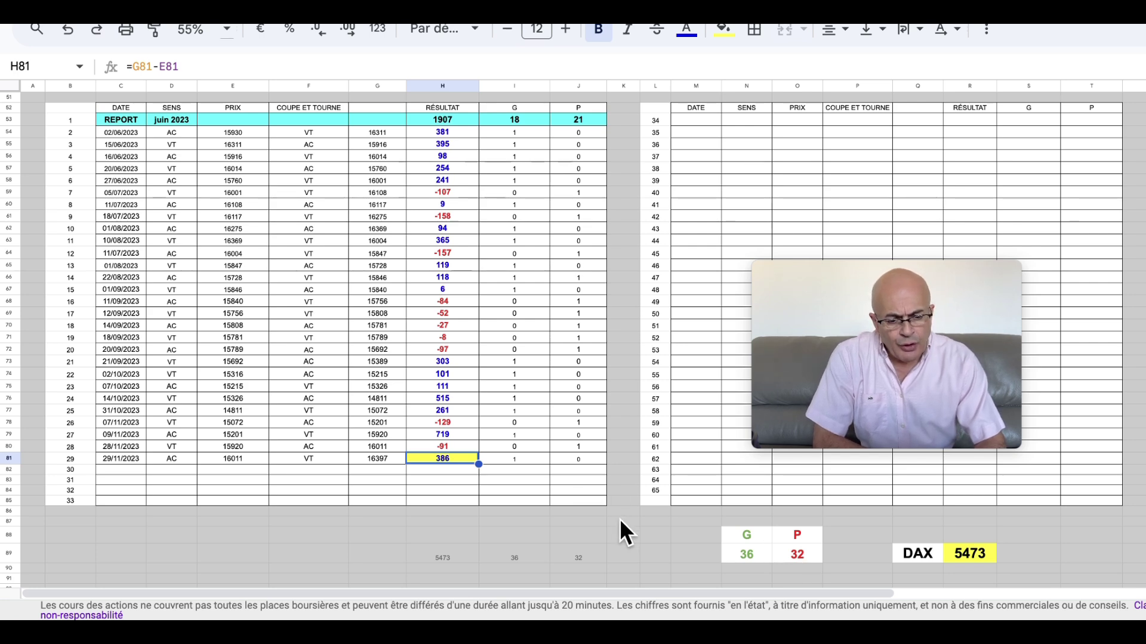
{"action": "scroll", "coordinate": [620, 523], "scroll_direction": "down", "scroll_amount": 1}
{"action": "scroll", "coordinate": [620, 524], "scroll_direction": "down", "scroll_amount": 10}
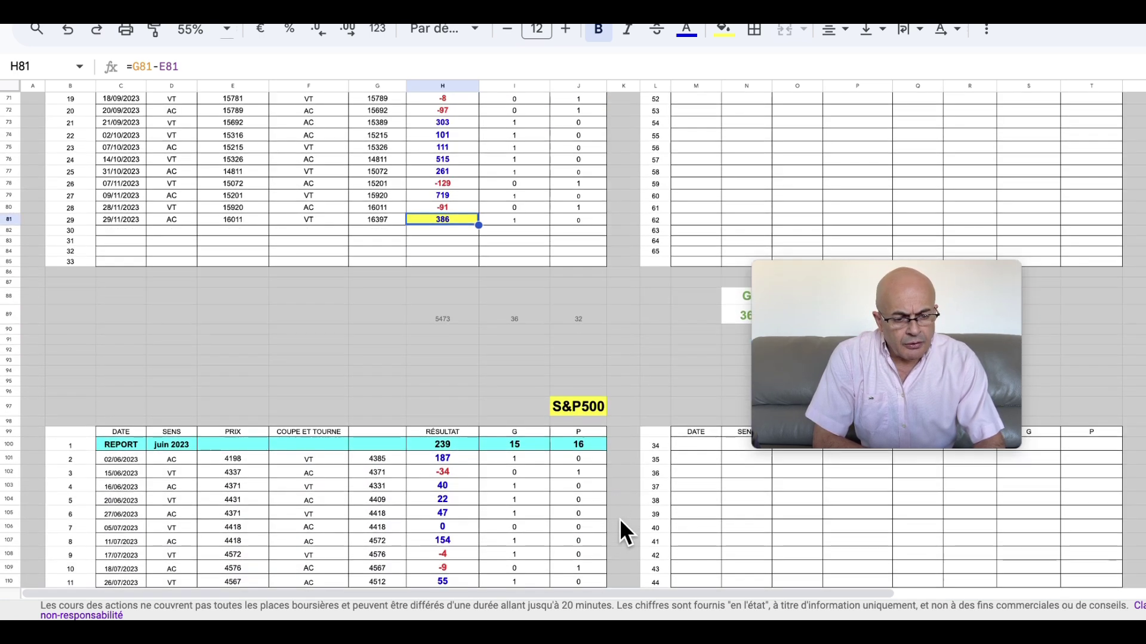
{"action": "scroll", "coordinate": [621, 524], "scroll_direction": "down", "scroll_amount": 6}
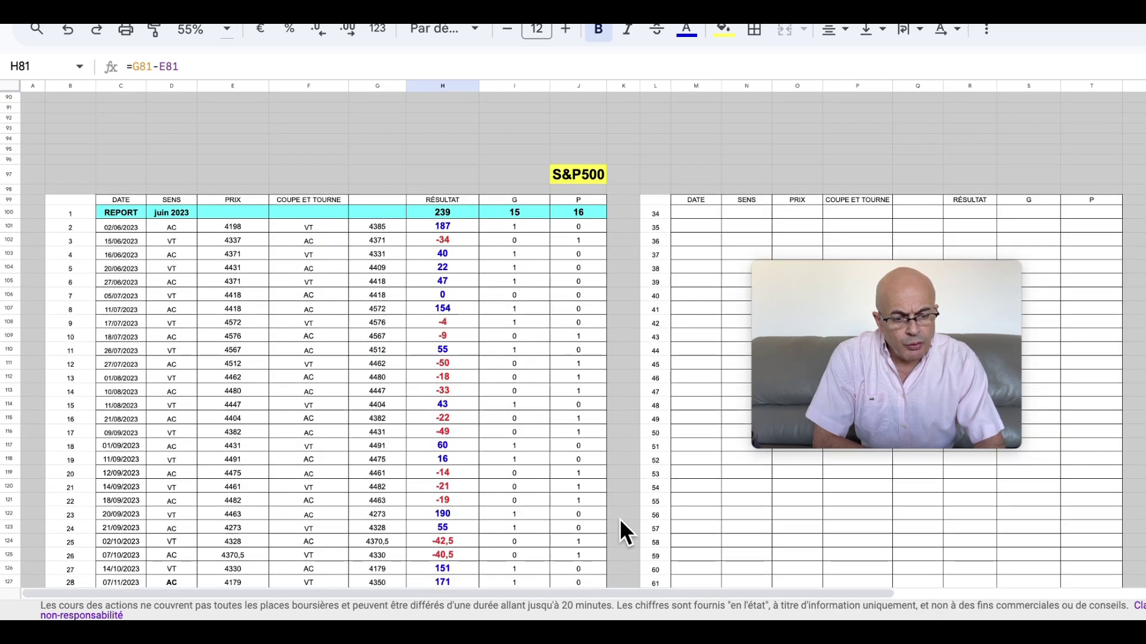
{"action": "scroll", "coordinate": [621, 524], "scroll_direction": "down", "scroll_amount": 1}
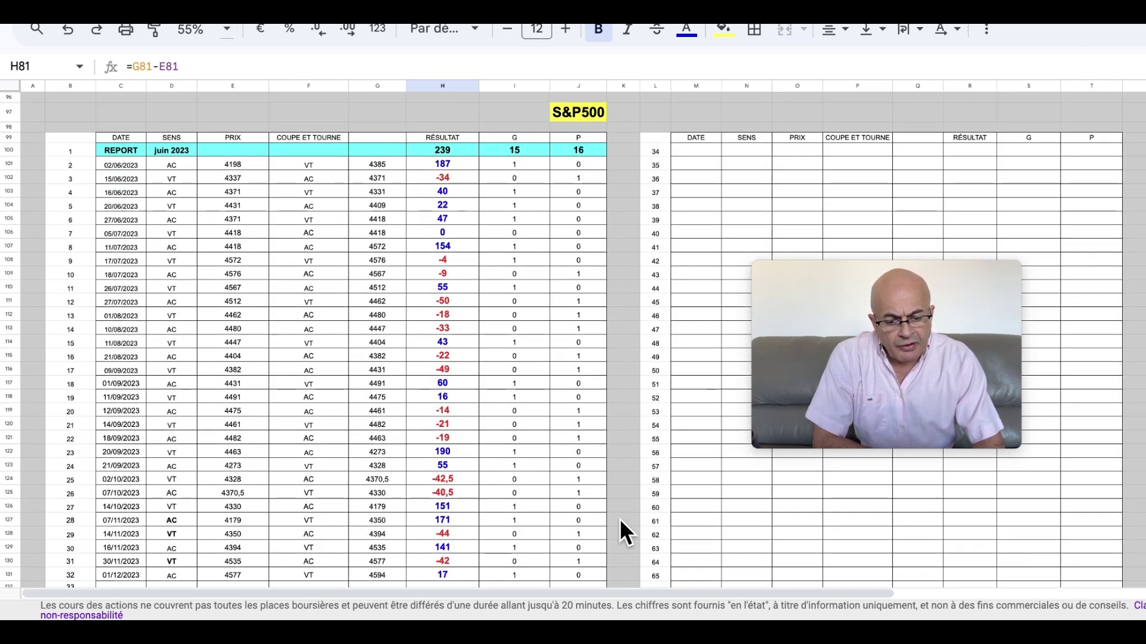
{"action": "scroll", "coordinate": [621, 523], "scroll_direction": "down", "scroll_amount": 1}
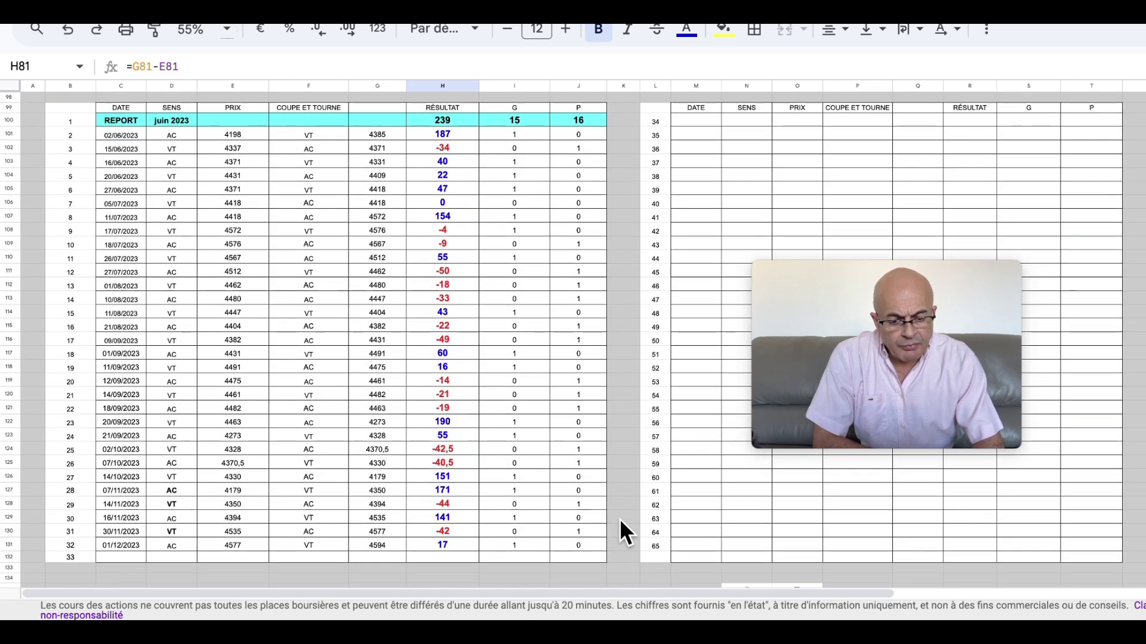
{"action": "left_click", "coordinate": [458, 542]}
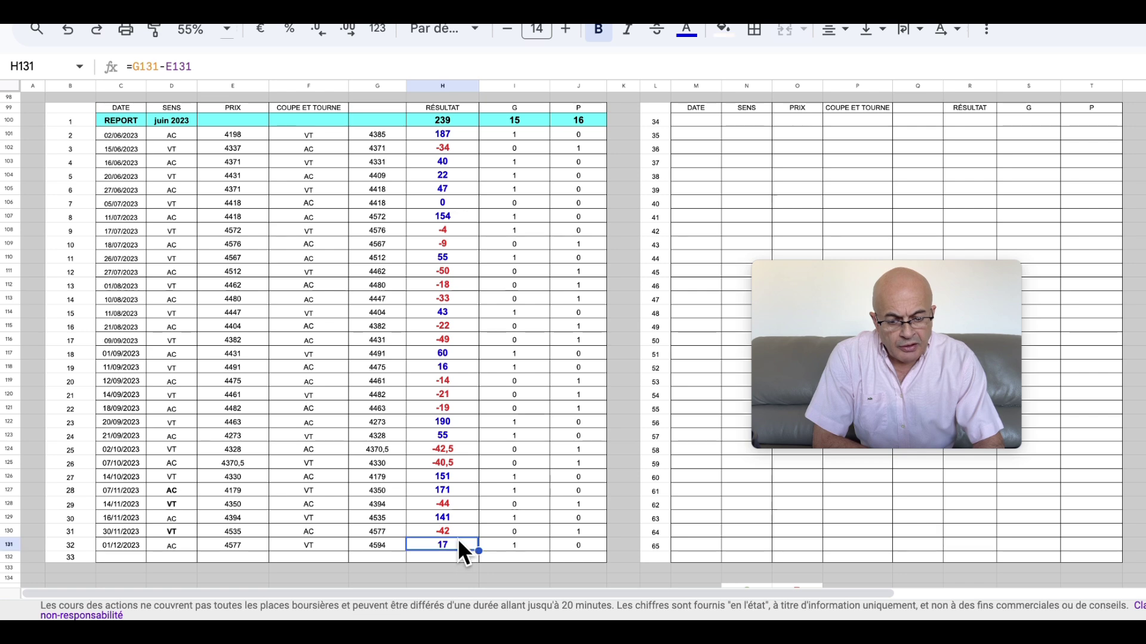
{"action": "left_click", "coordinate": [725, 30]}
{"action": "left_click", "coordinate": [789, 113]}
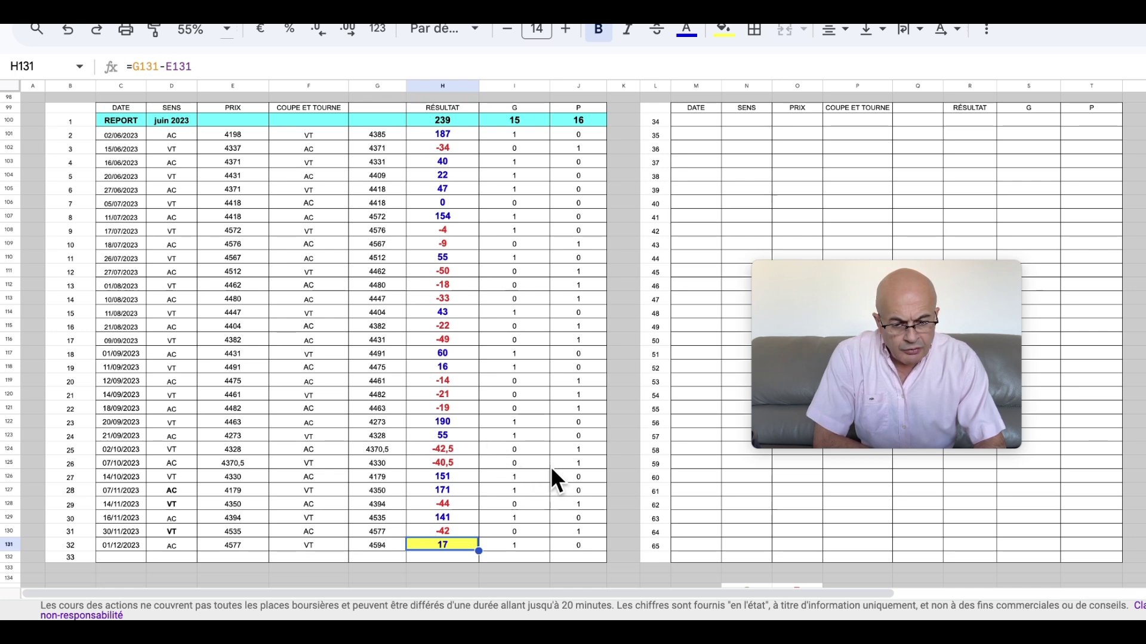
Examine the S&P500 totals, the BRENT and EURO DOLLAR trade tables, and the overall futures portfolio result since 1 June 2022.
{"action": "scroll", "coordinate": [550, 466], "scroll_direction": "down", "scroll_amount": 2}
{"action": "scroll", "coordinate": [550, 463], "scroll_direction": "down", "scroll_amount": 1}
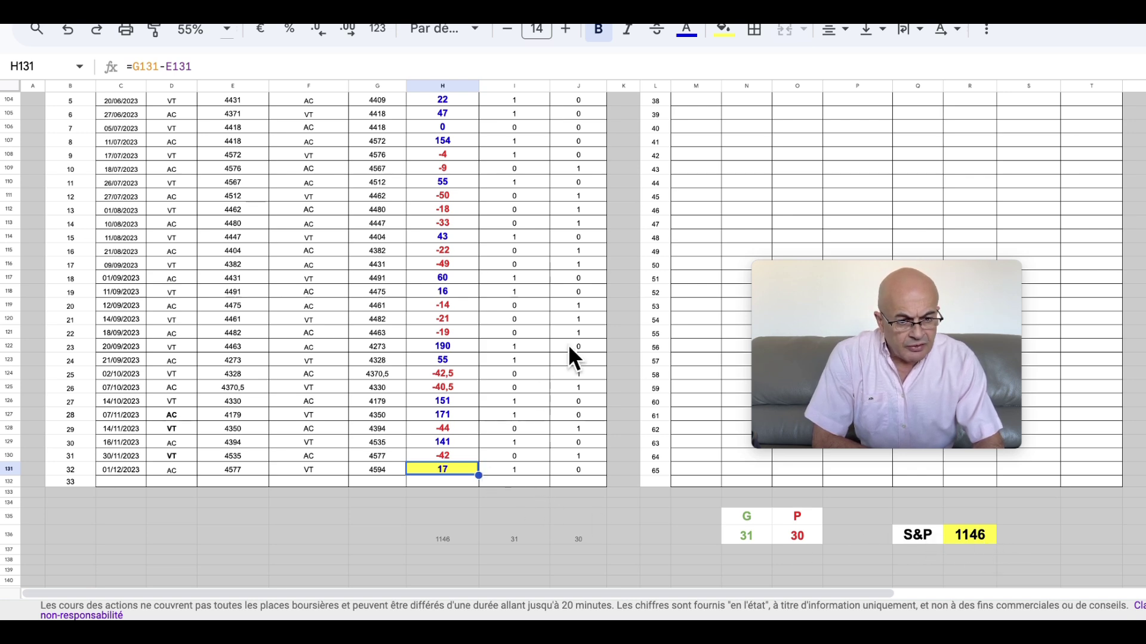
{"action": "scroll", "coordinate": [570, 349], "scroll_direction": "down", "scroll_amount": 8}
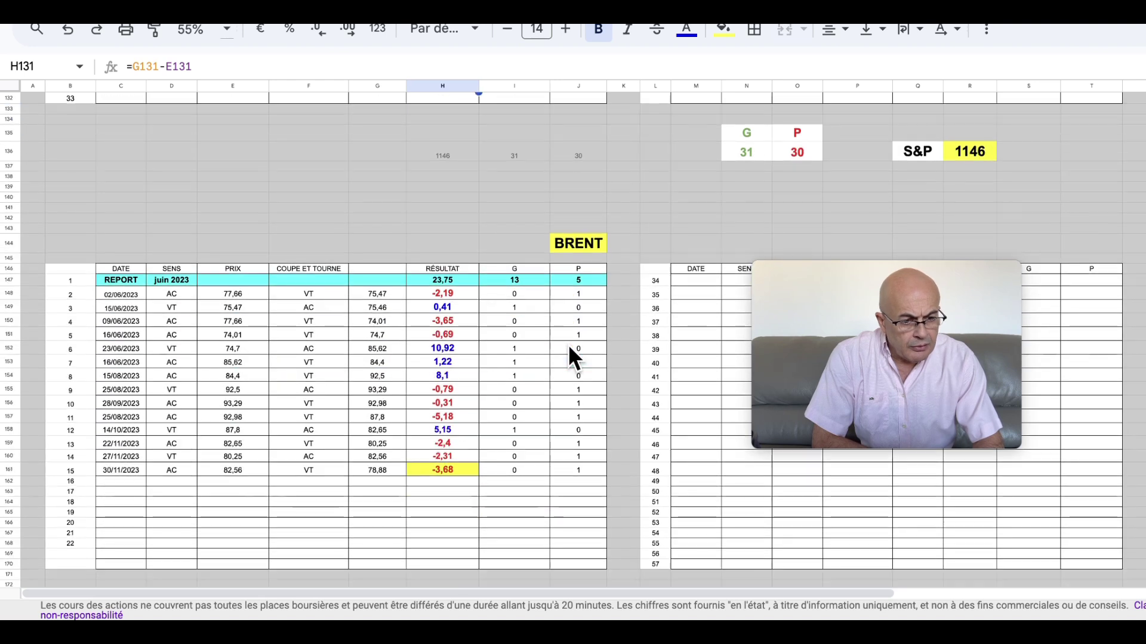
{"action": "scroll", "coordinate": [569, 349], "scroll_direction": "down", "scroll_amount": 3}
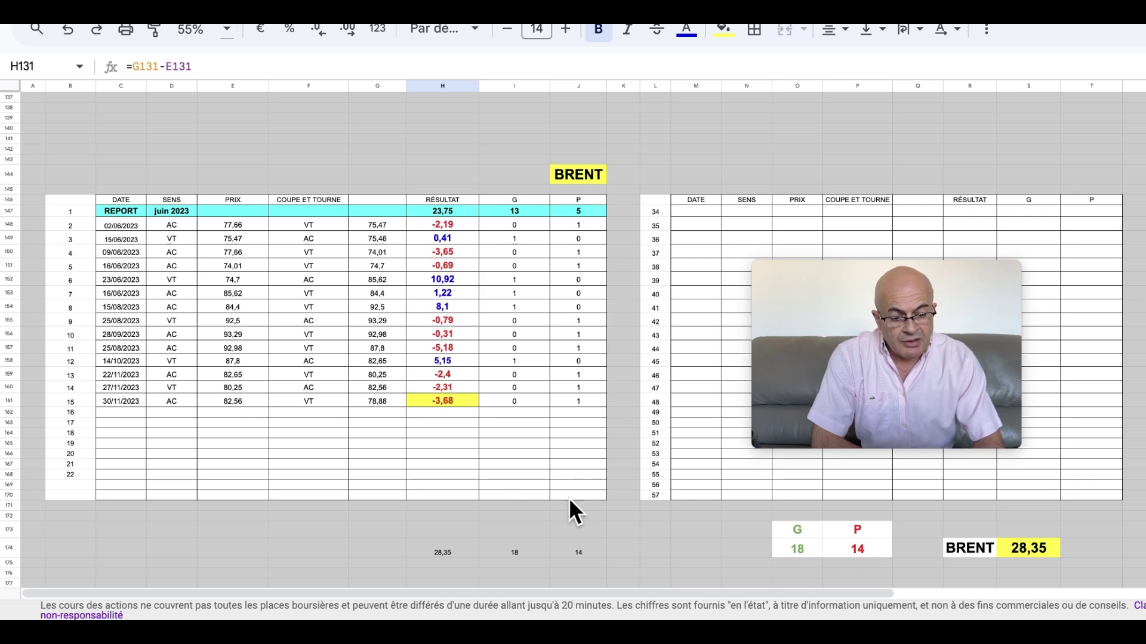
{"action": "scroll", "coordinate": [442, 485], "scroll_direction": "down", "scroll_amount": 10}
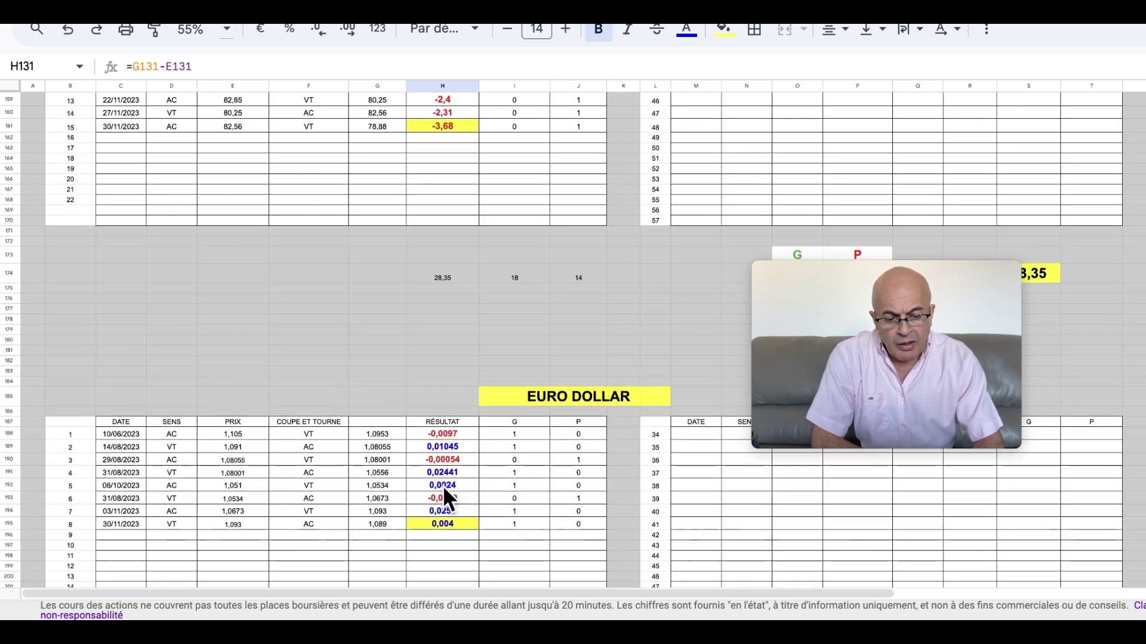
{"action": "scroll", "coordinate": [442, 485], "scroll_direction": "down", "scroll_amount": 2}
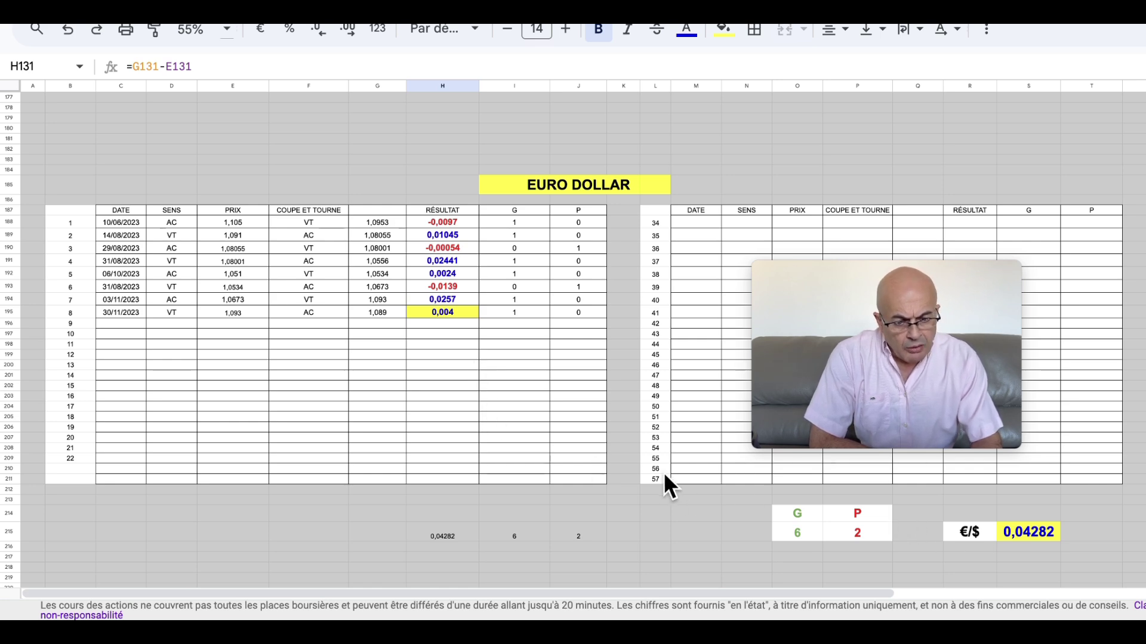
{"action": "scroll", "coordinate": [664, 475], "scroll_direction": "down", "scroll_amount": 3}
{"action": "scroll", "coordinate": [664, 471], "scroll_direction": "down", "scroll_amount": 5}
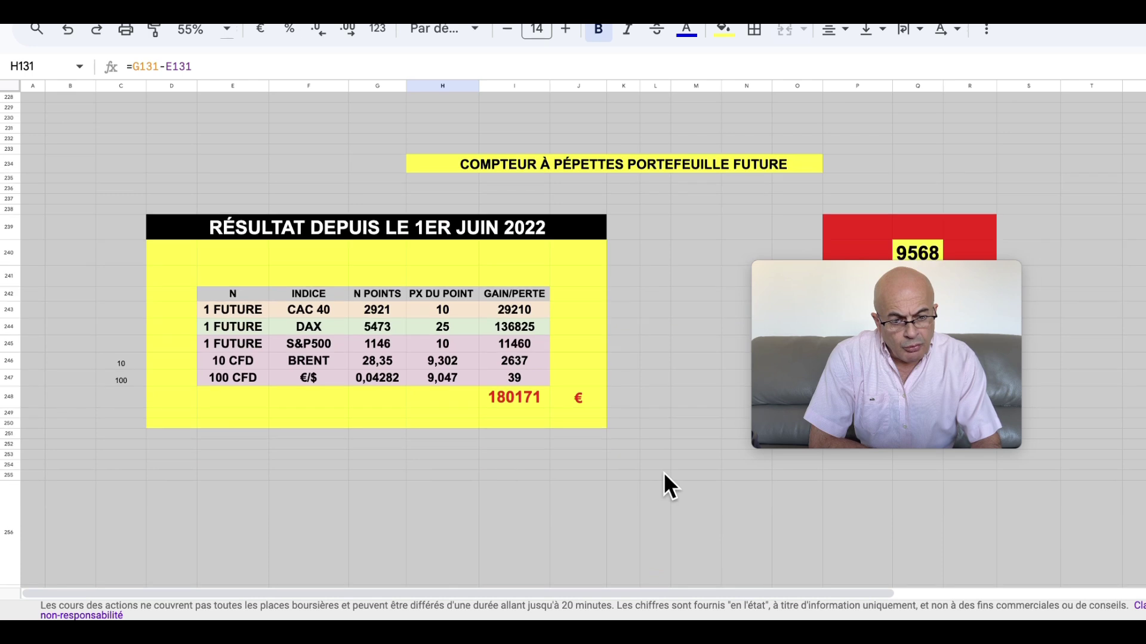
{"action": "scroll", "coordinate": [663, 471], "scroll_direction": "down", "scroll_amount": 1}
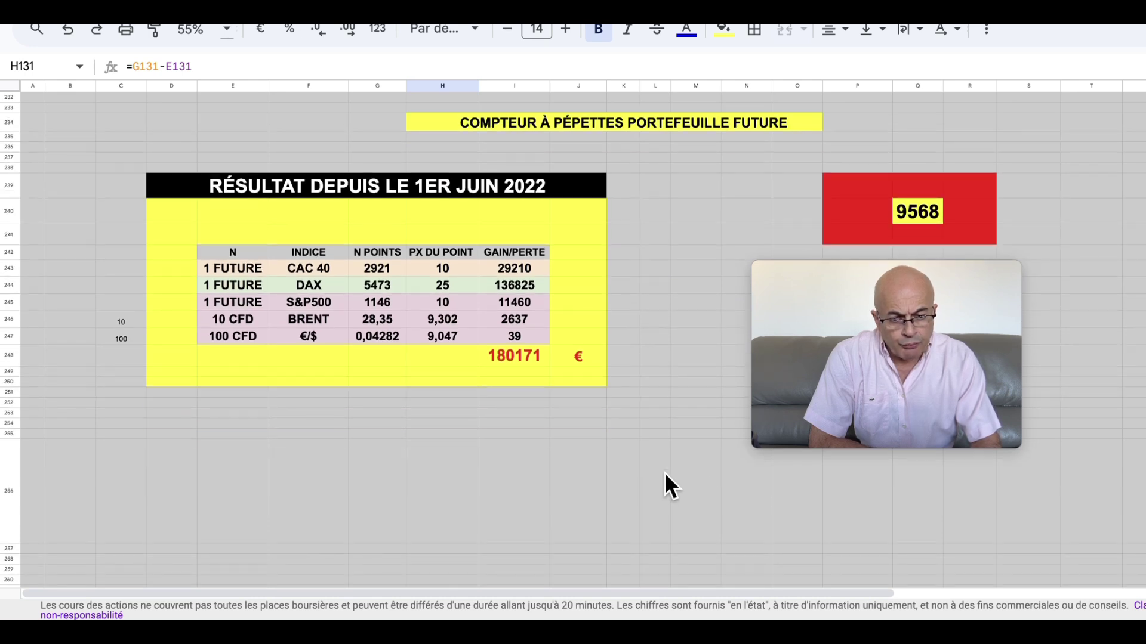
{"action": "left_click_drag", "start_coordinate": [929, 331], "coordinate": [926, 358]}
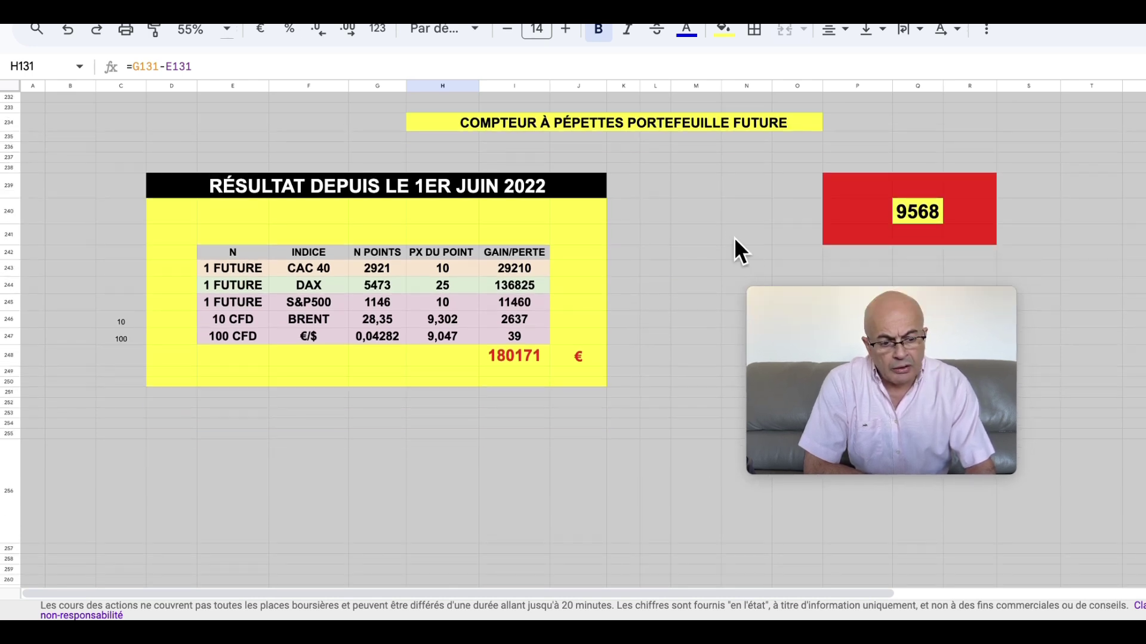